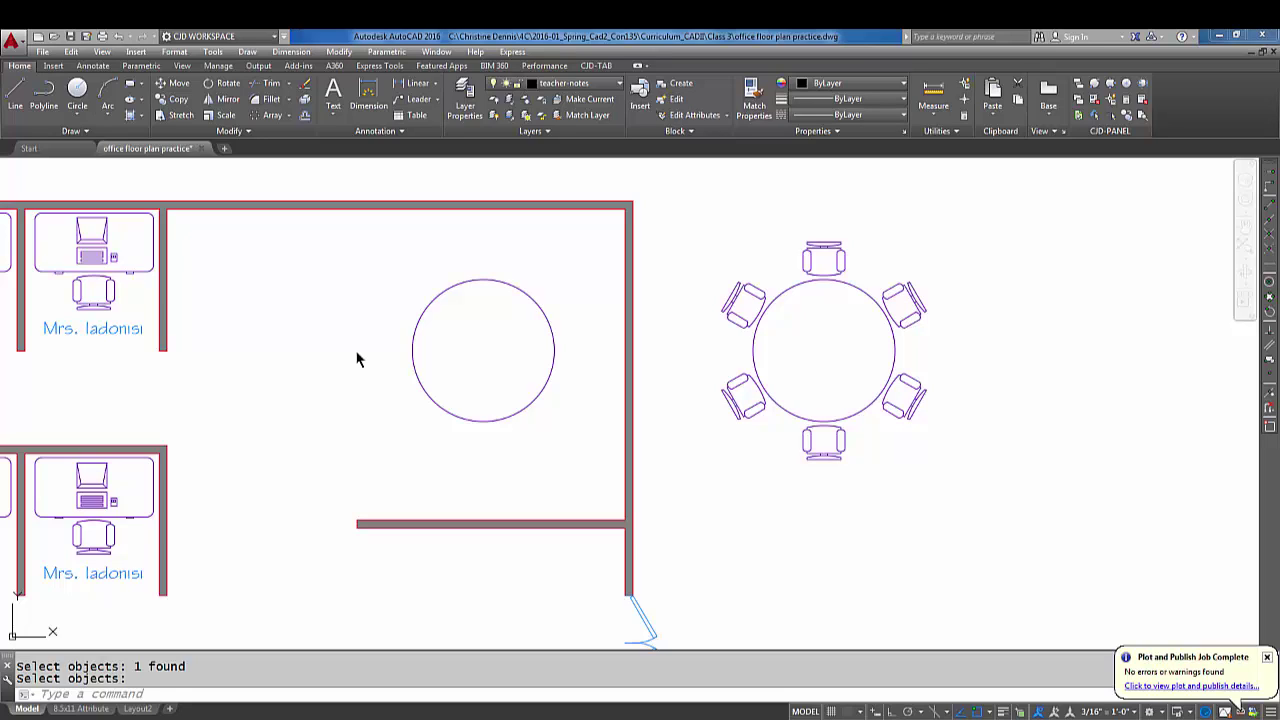
Copy the cubicle chair from its front-edge midpoint and bring the empty round table into view.
{"action": "scroll", "coordinate": [466, 374], "scroll_direction": "down", "scroll_amount": 2}
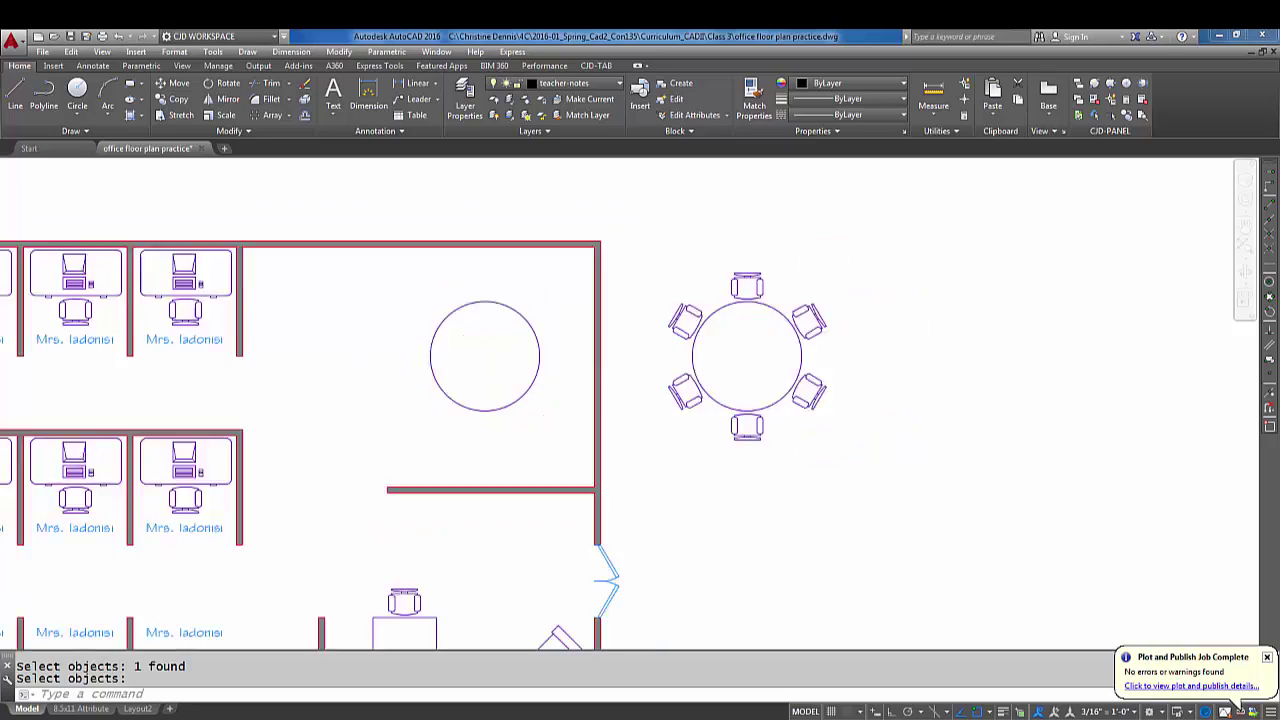
{"action": "scroll", "coordinate": [486, 408], "scroll_direction": "down", "scroll_amount": 3}
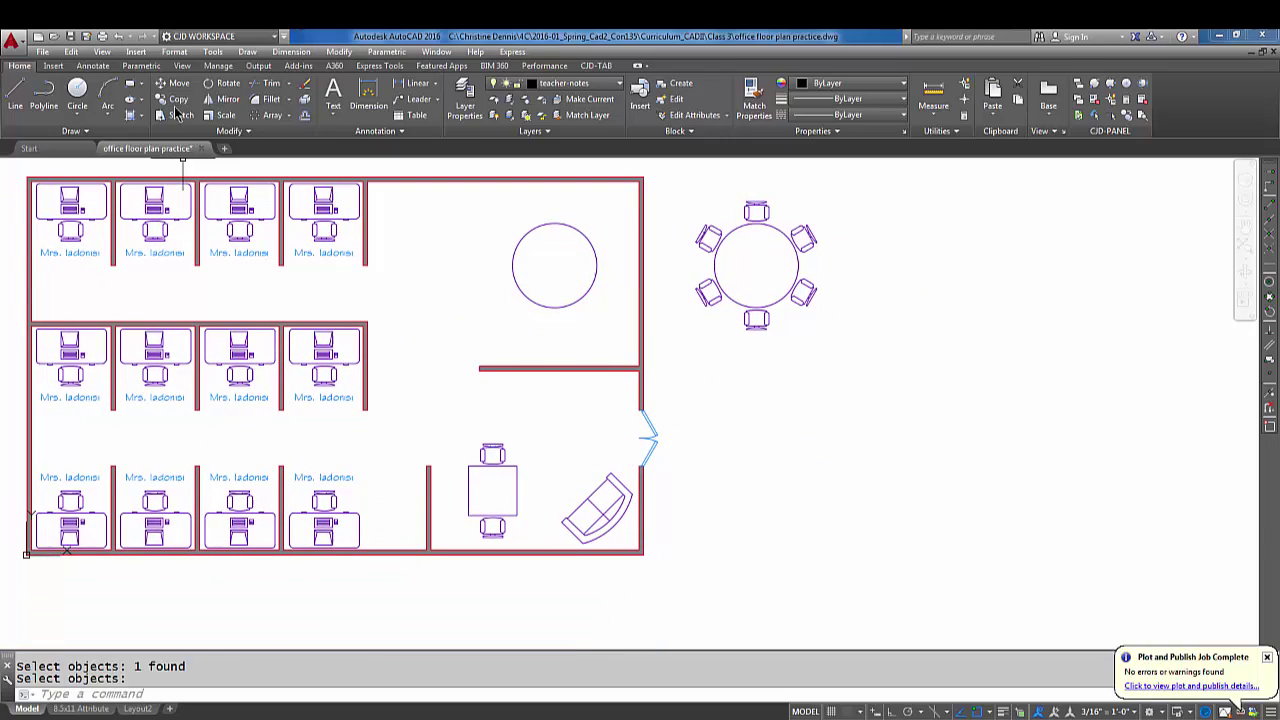
{"action": "left_click", "coordinate": [175, 100]}
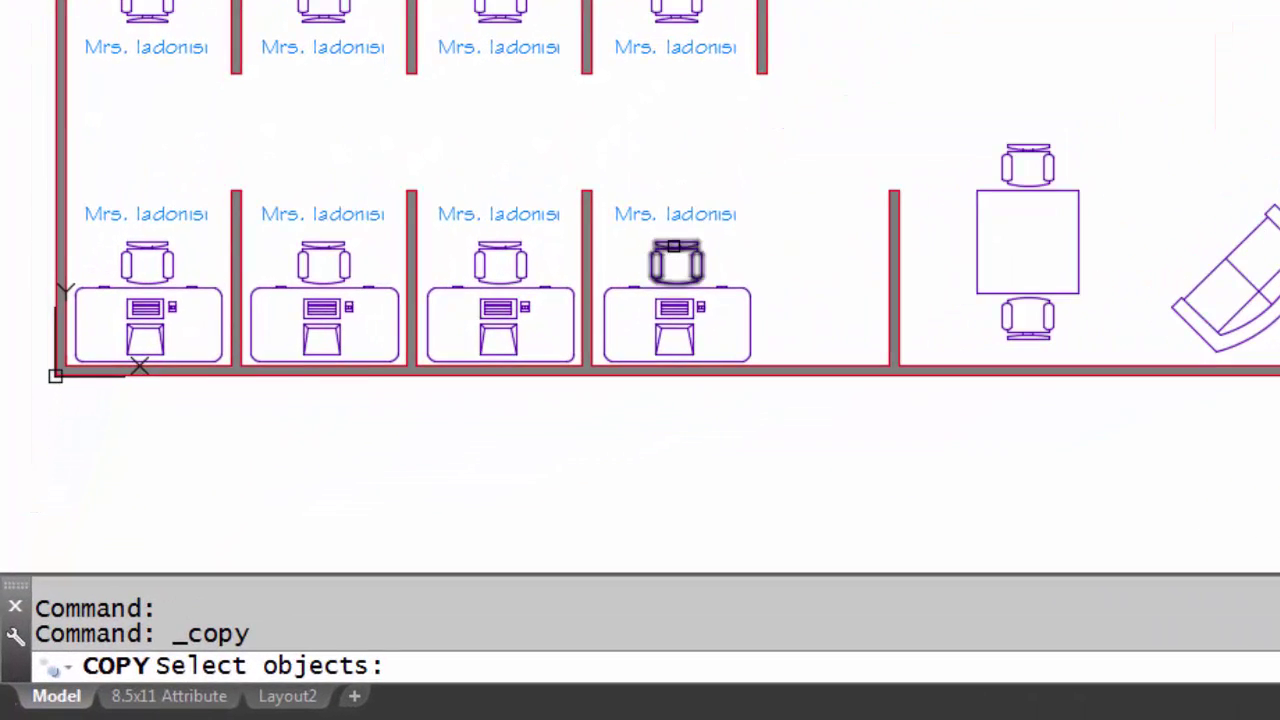
{"action": "left_click", "coordinate": [674, 246]}
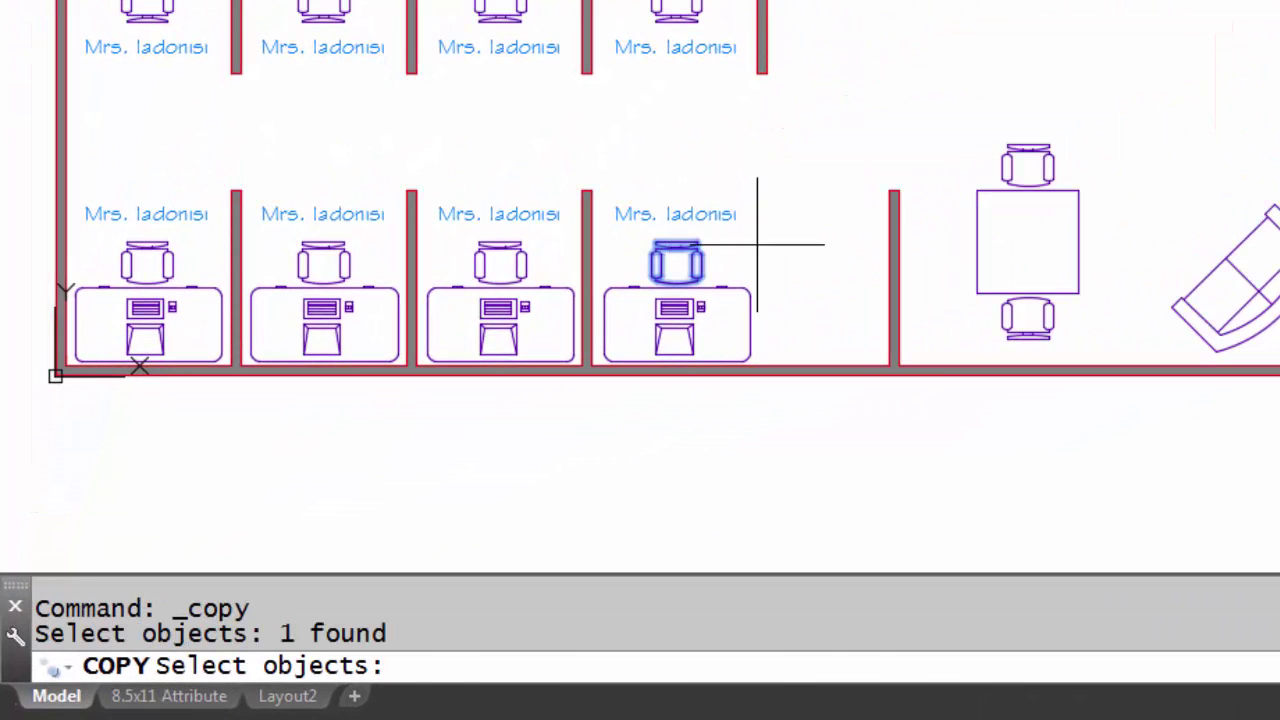
{"action": "key", "text": "Return"}
{"action": "scroll", "coordinate": [688, 300], "scroll_direction": "up", "scroll_amount": 5}
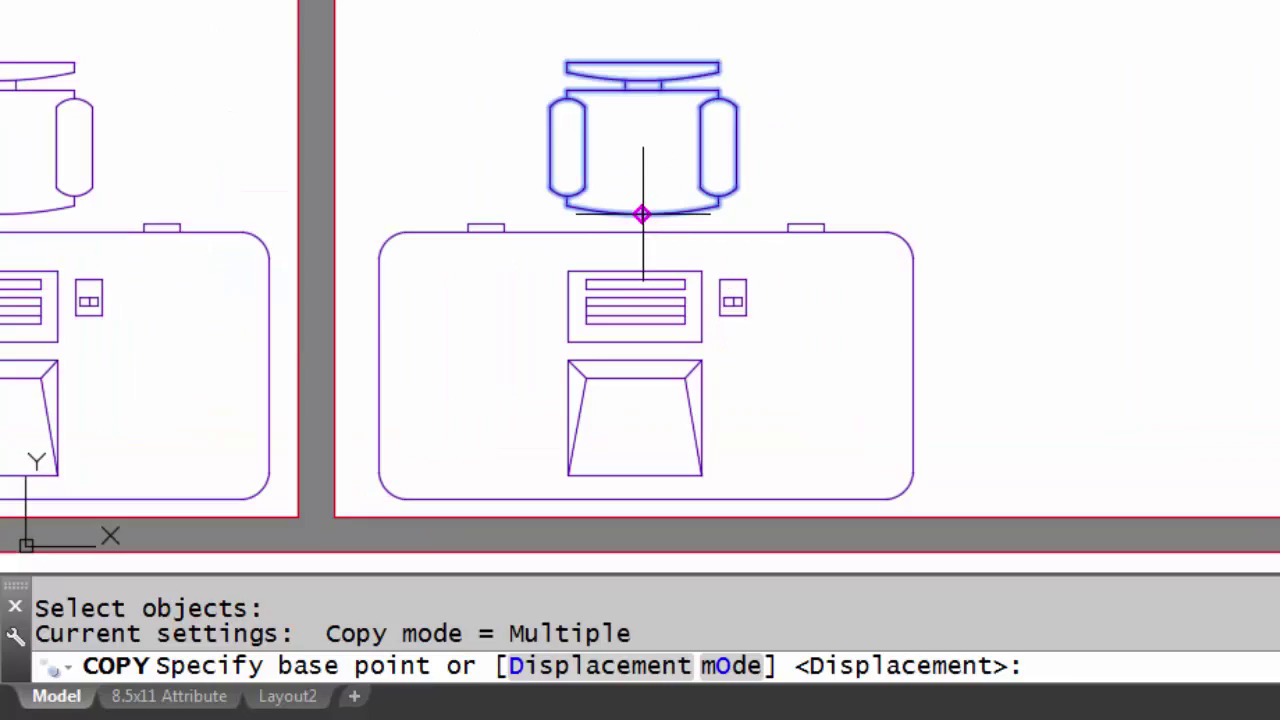
{"action": "left_click", "coordinate": [642, 214]}
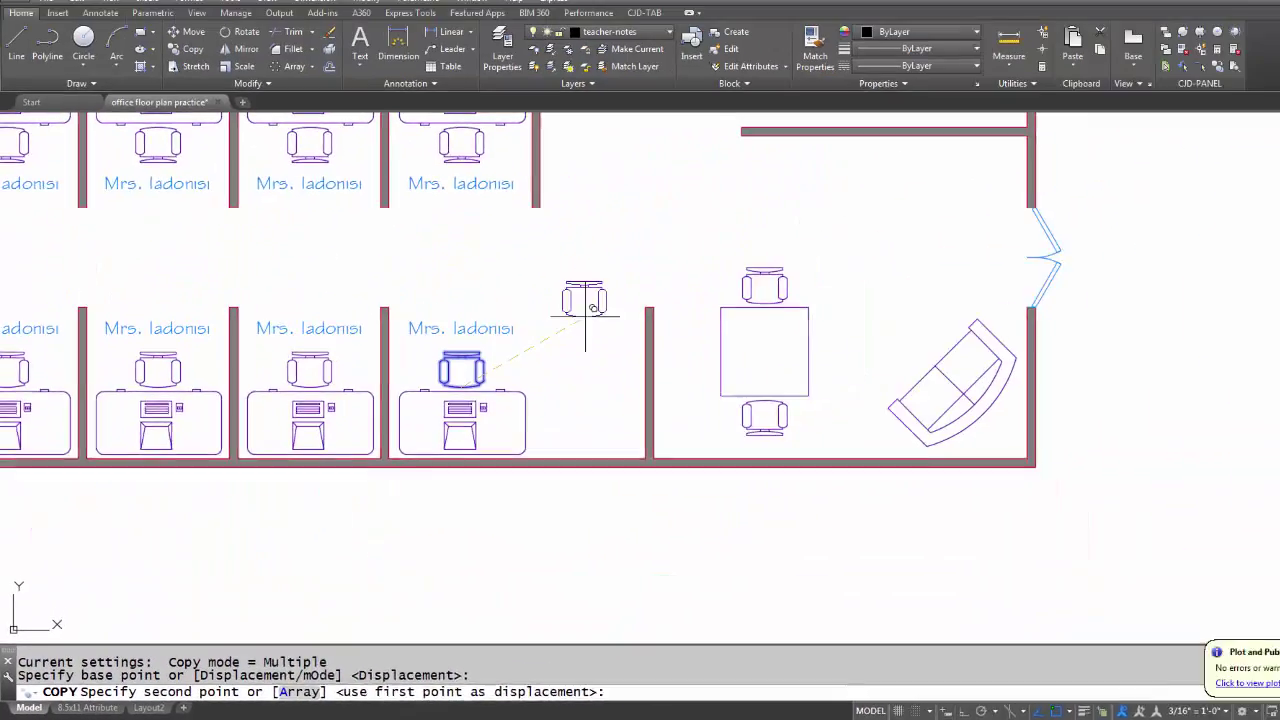
{"action": "scroll", "coordinate": [449, 451], "scroll_direction": "up", "scroll_amount": 3}
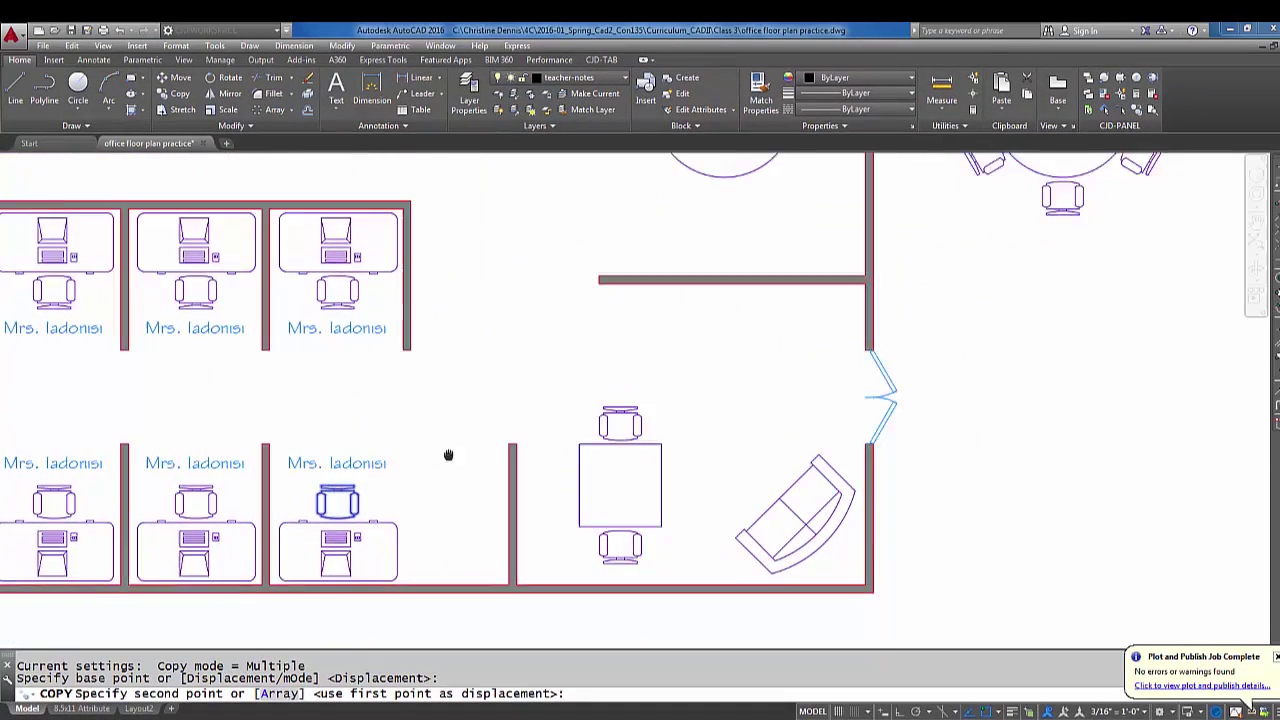
{"action": "middle_click_drag", "start_coordinate": [491, 377], "coordinate": [409, 466]}
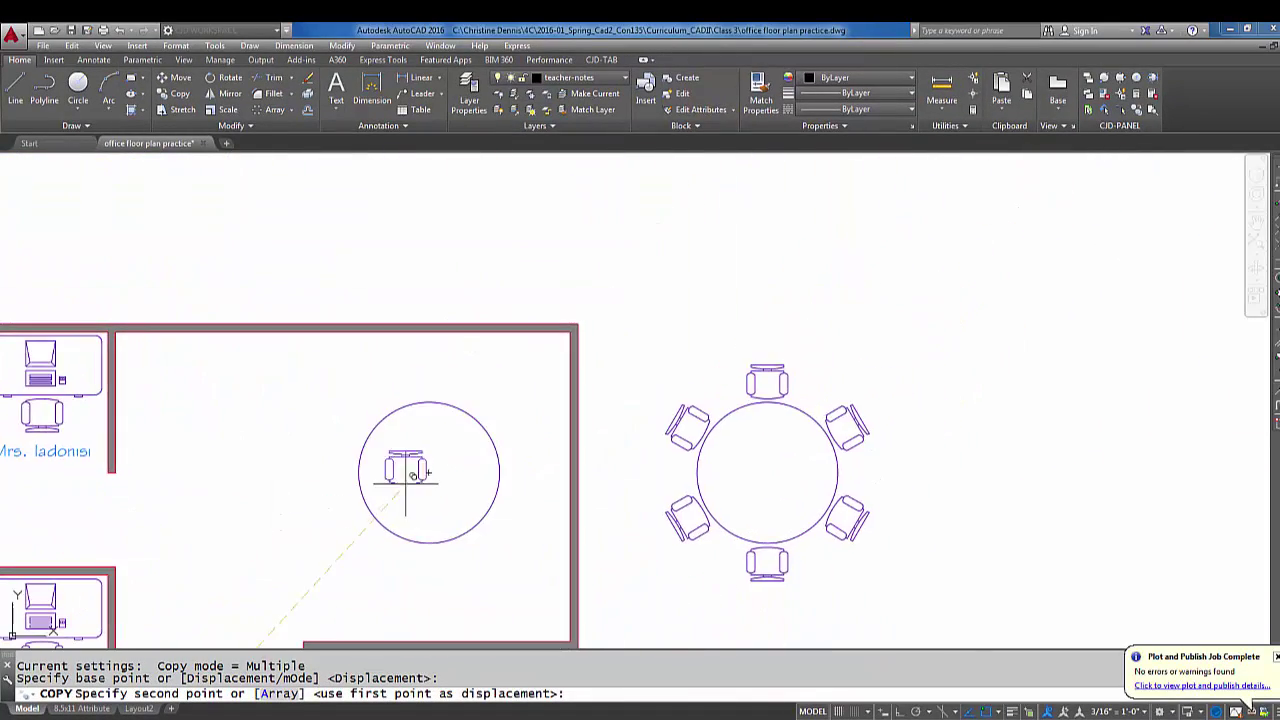
{"action": "scroll", "coordinate": [414, 443], "scroll_direction": "up", "scroll_amount": 3}
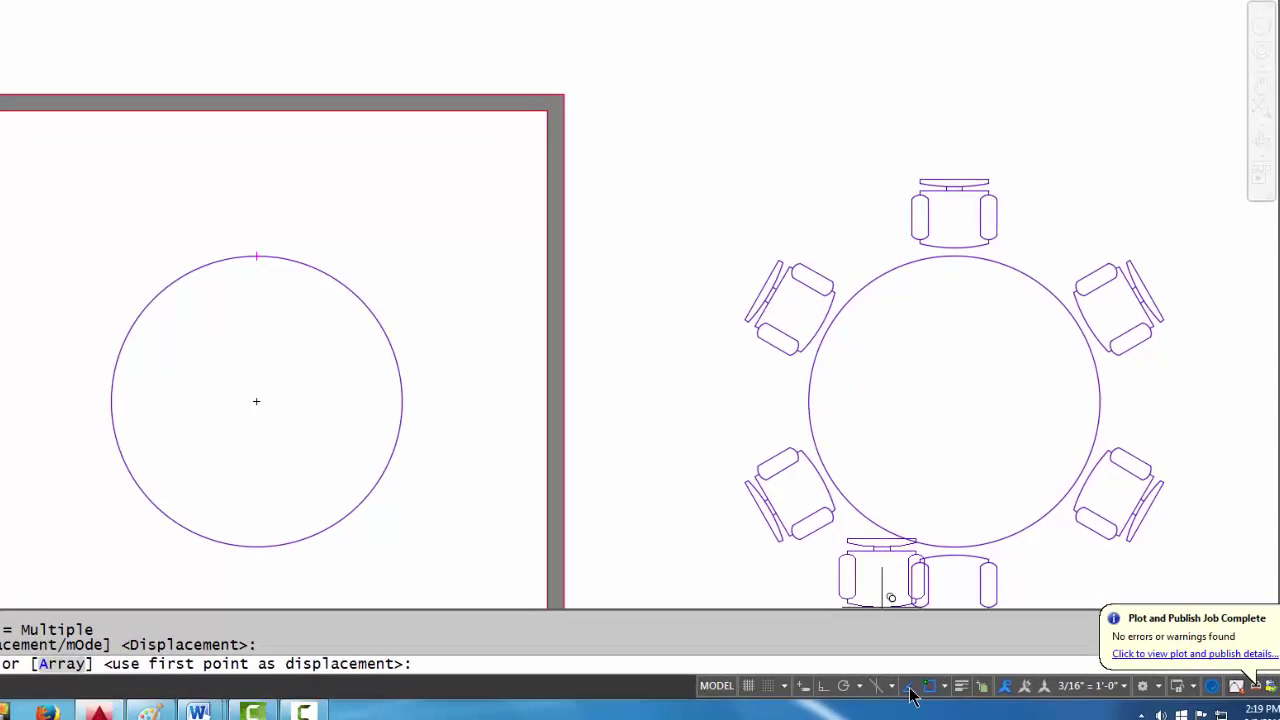
Place the chair copy 2 units above the round table's top quadrant and end the copy.
{"action": "left_click", "coordinate": [870, 671]}
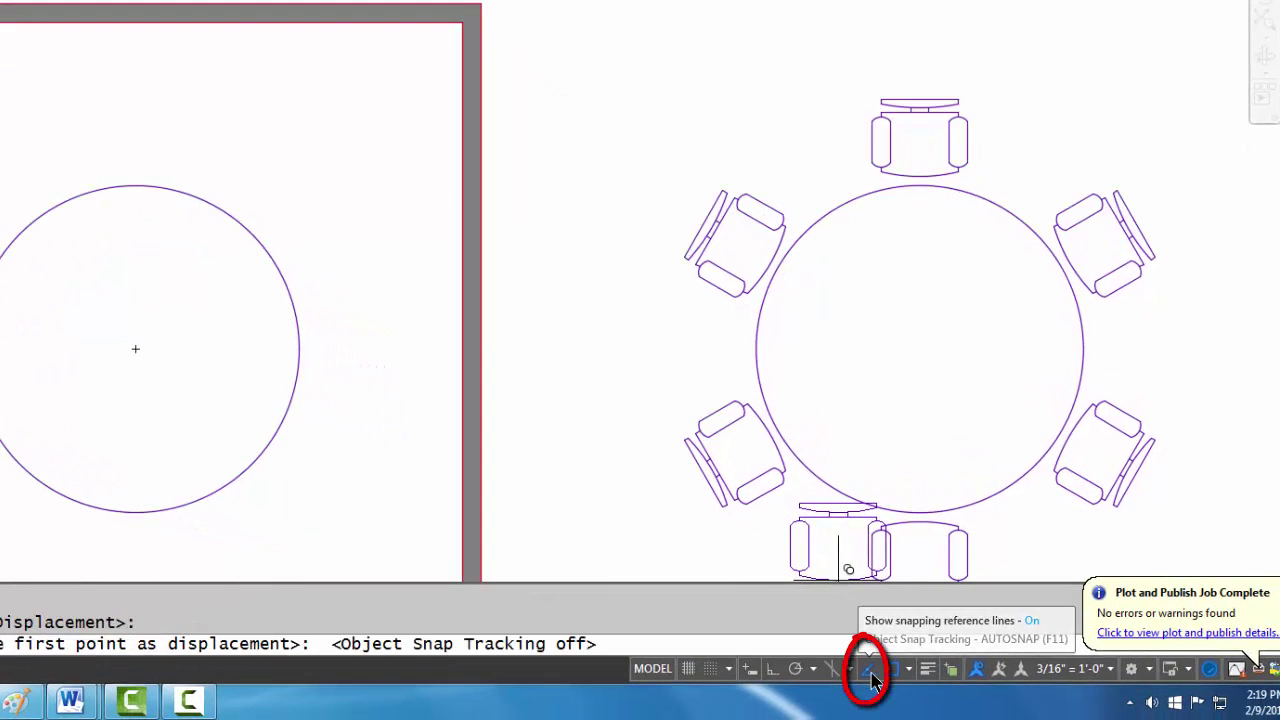
{"action": "left_click", "coordinate": [871, 673]}
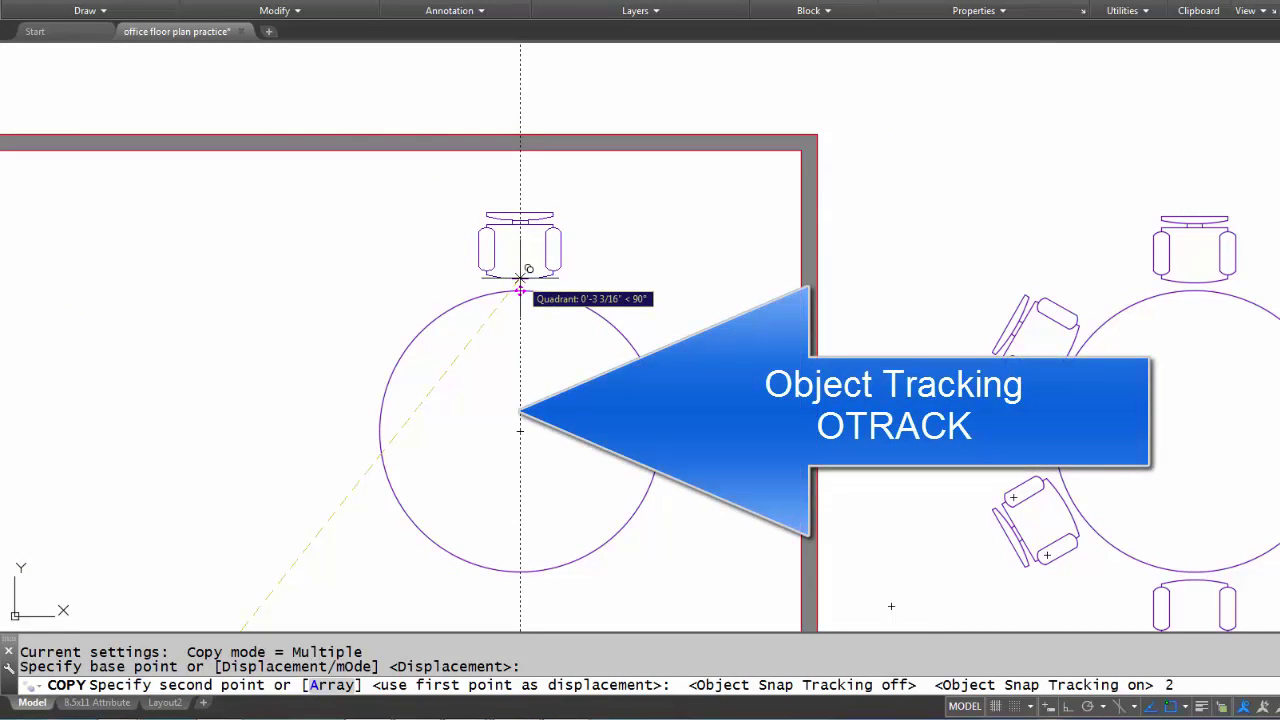
{"action": "key", "text": "Return"}
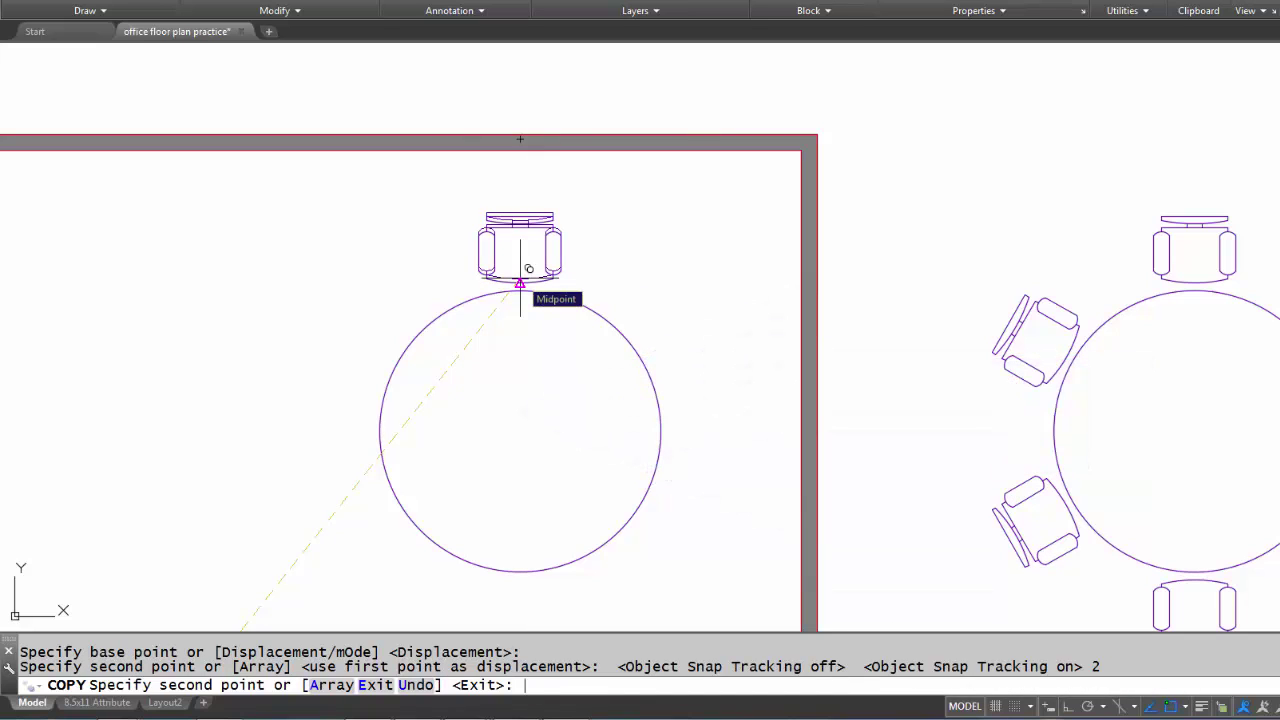
{"action": "key", "text": "Return"}
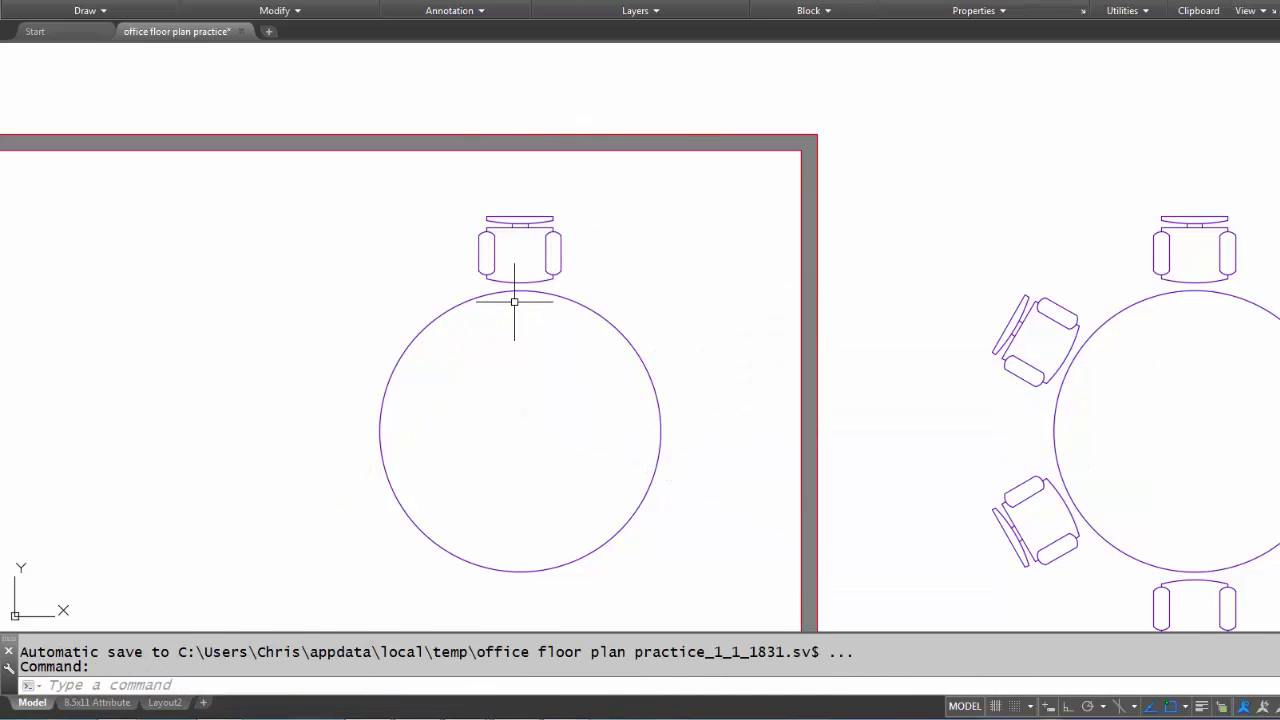
{"action": "middle_click_drag", "start_coordinate": [514, 301], "coordinate": [518, 277]}
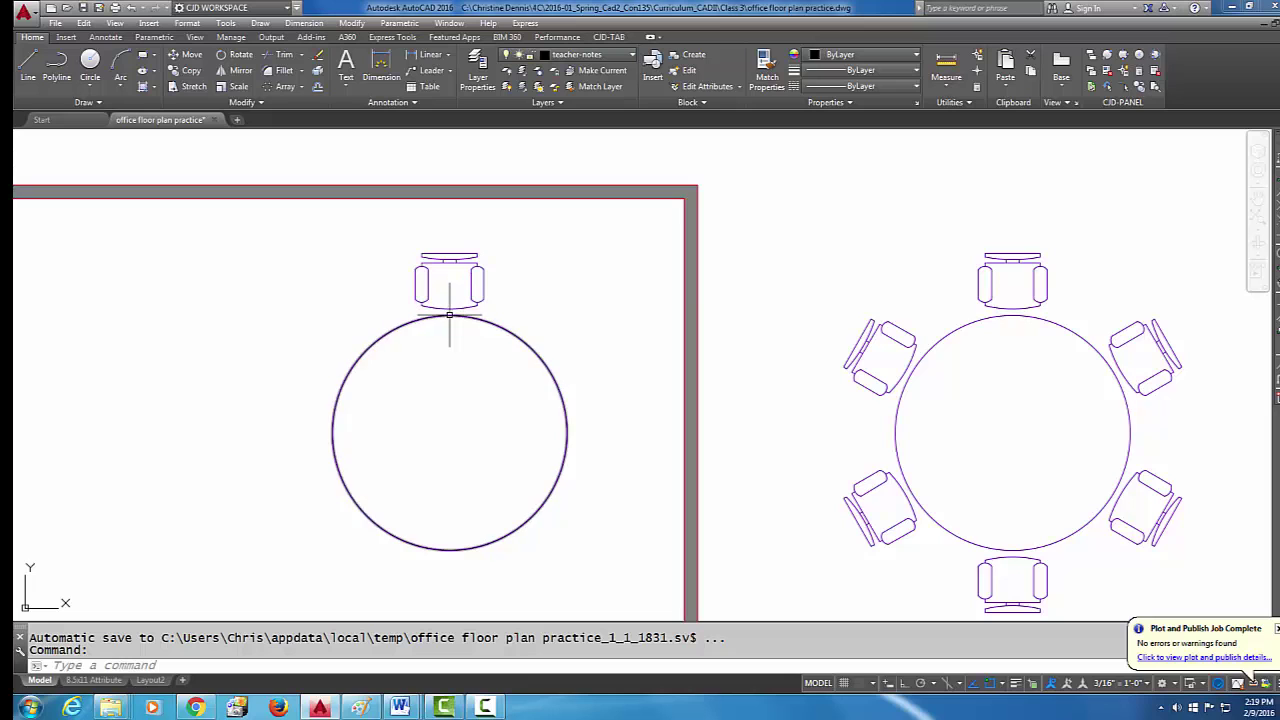
{"action": "middle_click_drag", "start_coordinate": [451, 354], "coordinate": [443, 306]}
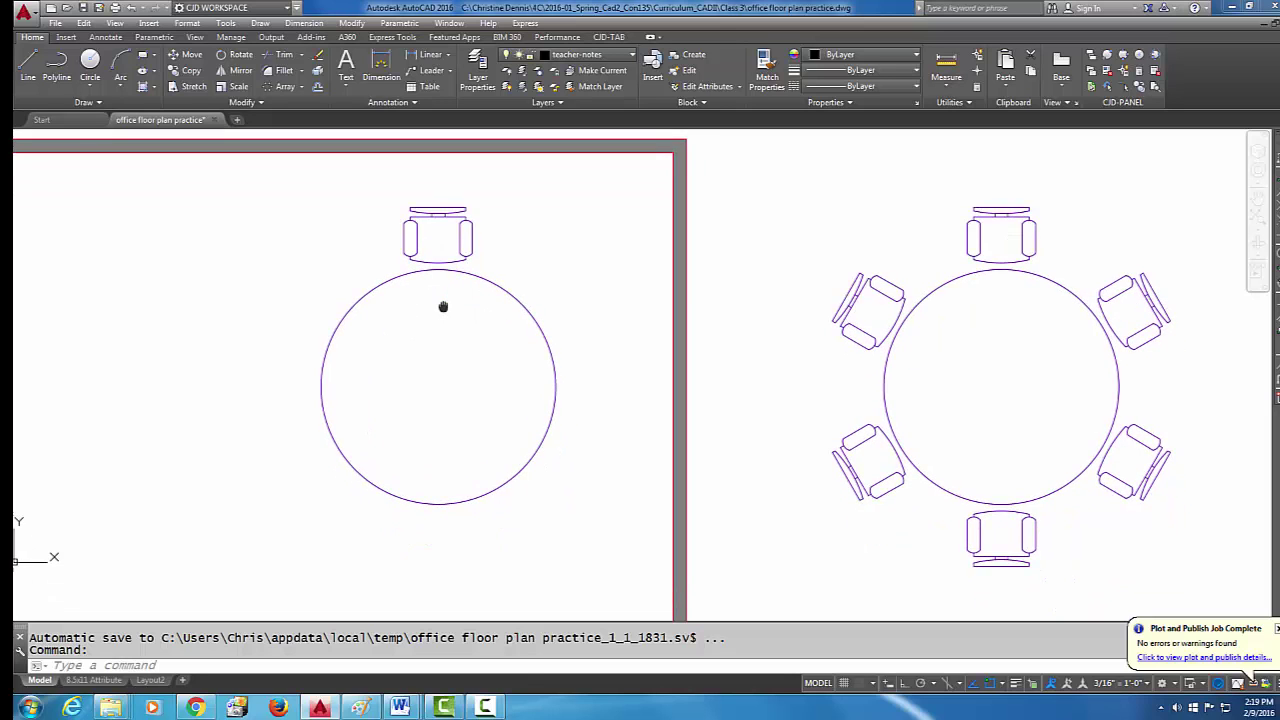
{"action": "scroll", "coordinate": [443, 312], "scroll_direction": "down", "scroll_amount": 3}
{"action": "scroll", "coordinate": [440, 317], "scroll_direction": "up", "scroll_amount": 2}
{"action": "scroll", "coordinate": [470, 322], "scroll_direction": "down", "scroll_amount": 2}
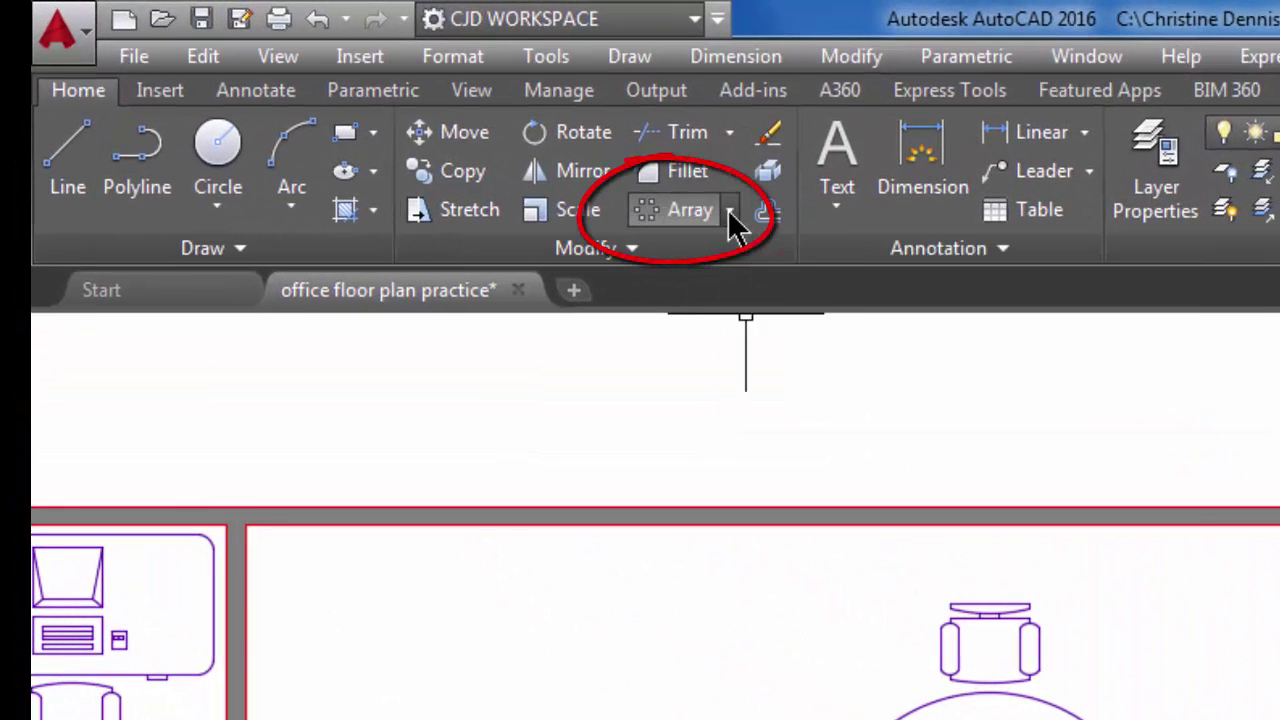
Start a polar array of the top chair, centred on the round table's centre.
{"action": "left_click", "coordinate": [730, 212]}
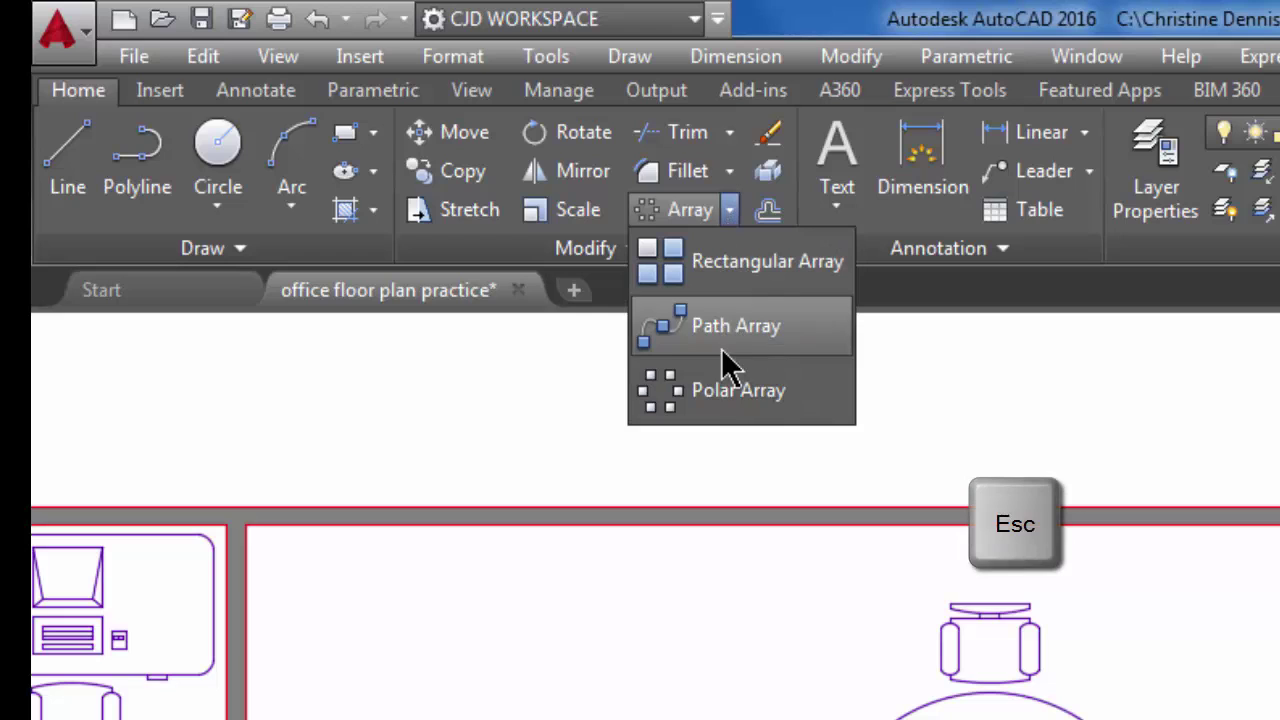
{"action": "left_click", "coordinate": [681, 390]}
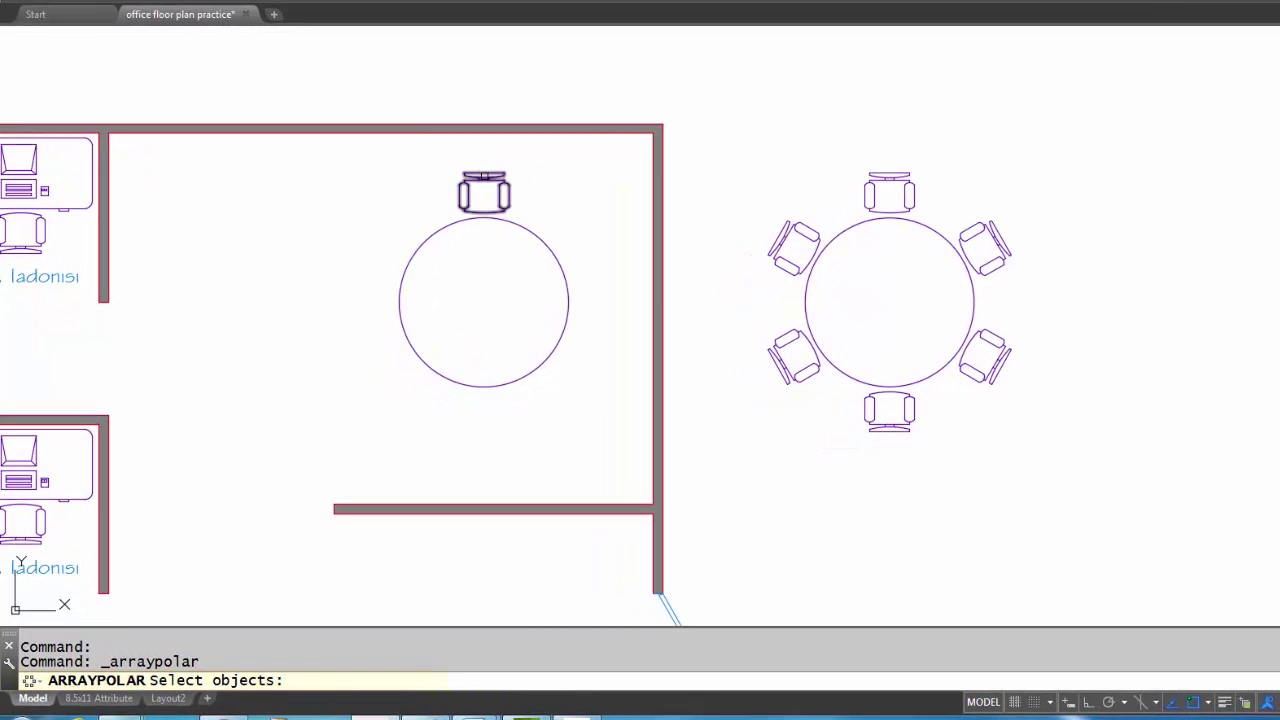
{"action": "left_click", "coordinate": [477, 178]}
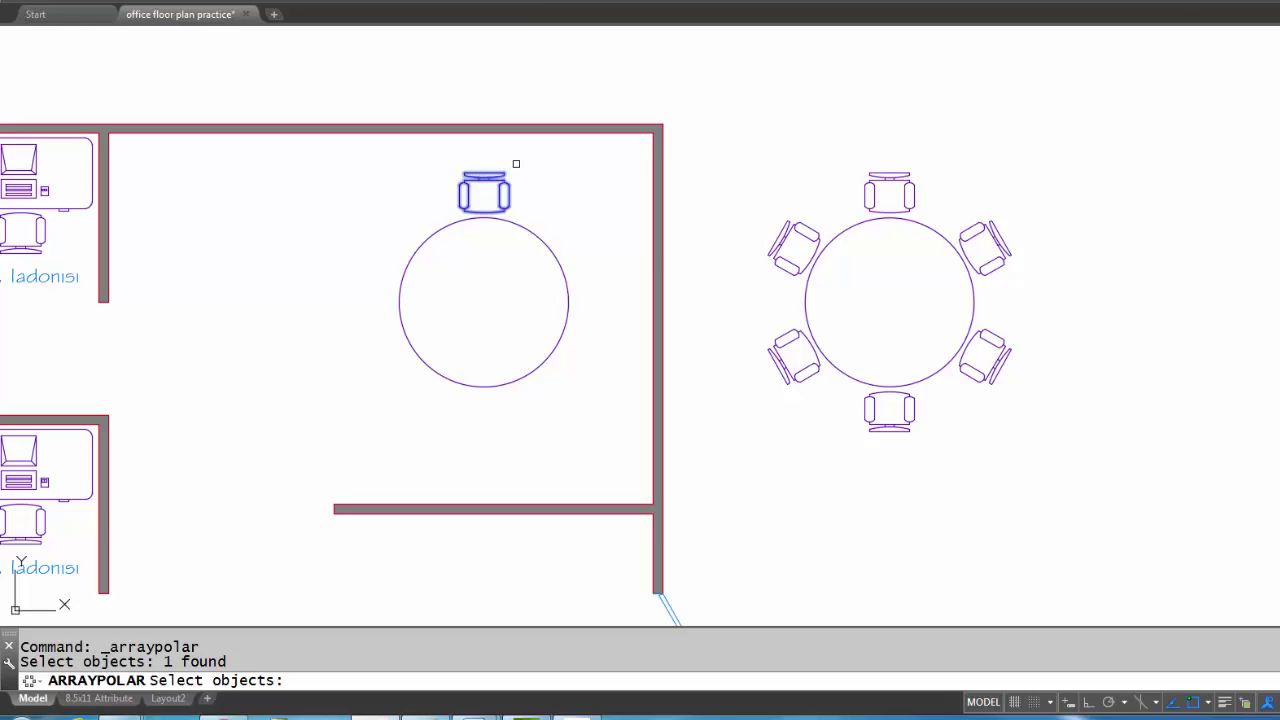
{"action": "key", "text": "Return"}
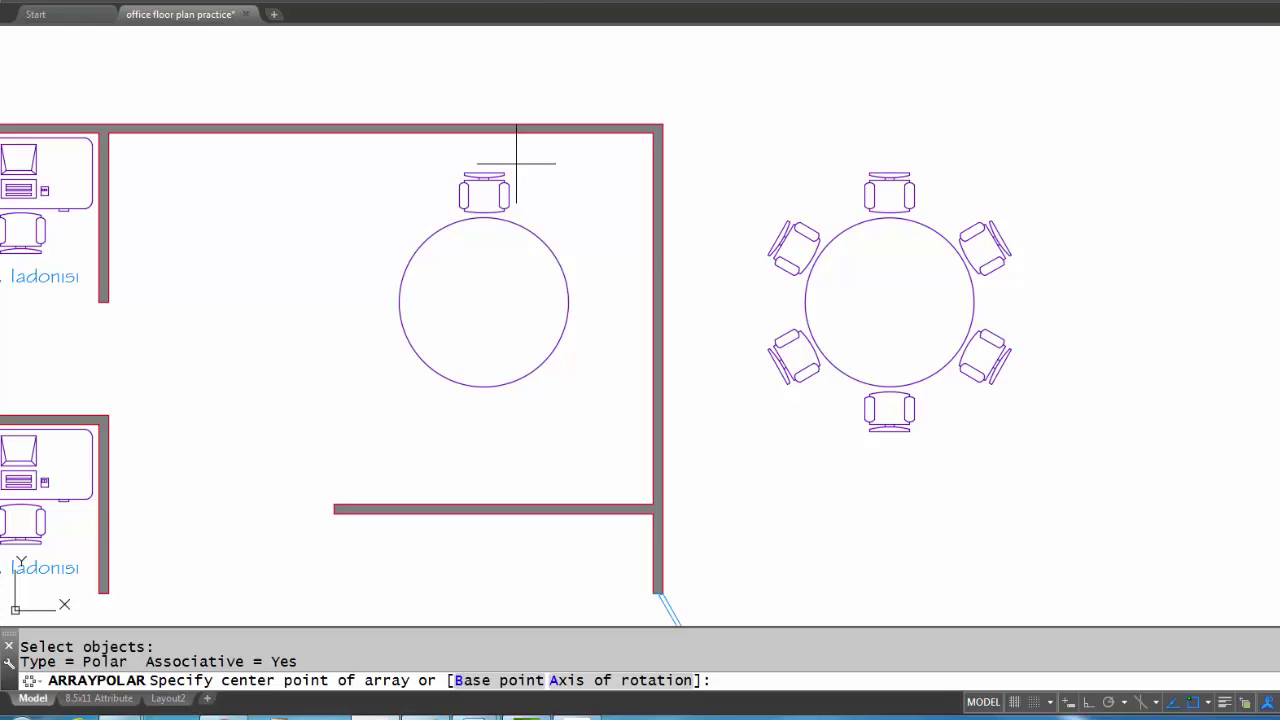
{"action": "left_click", "coordinate": [483, 302]}
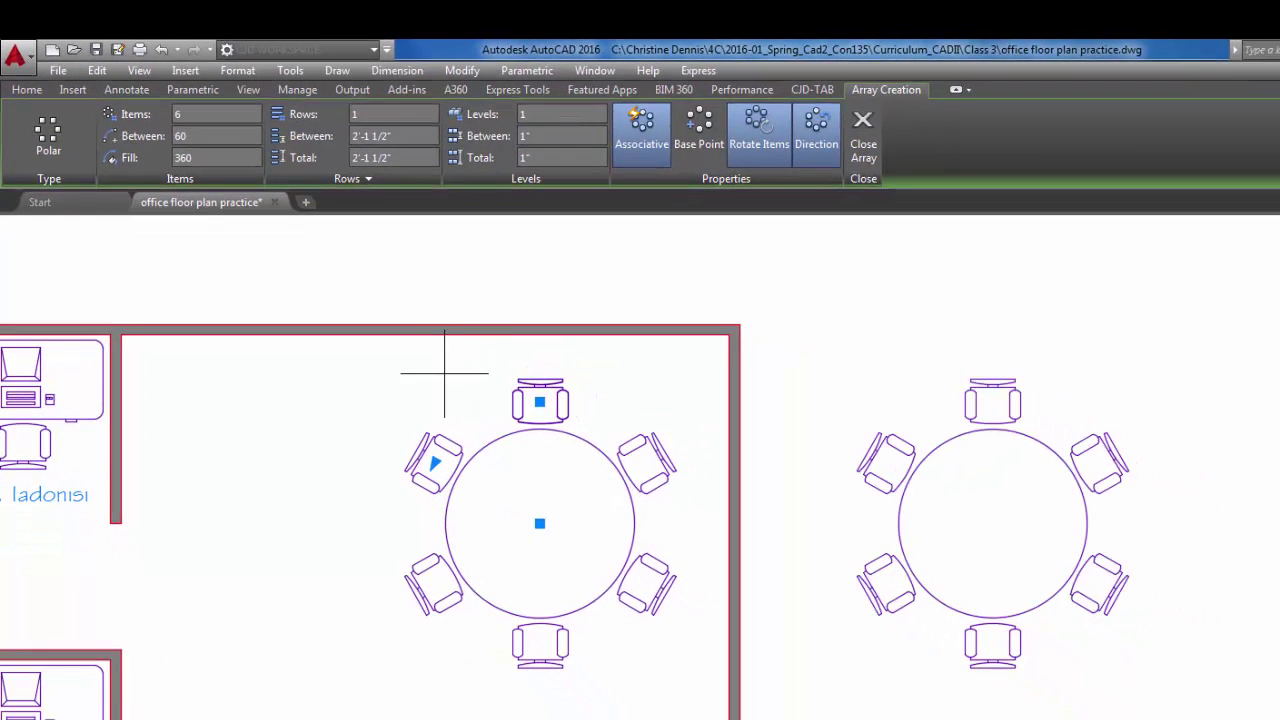
Try 8 array items, then commit the array with six chairs around the table.
{"action": "left_click", "coordinate": [190, 116]}
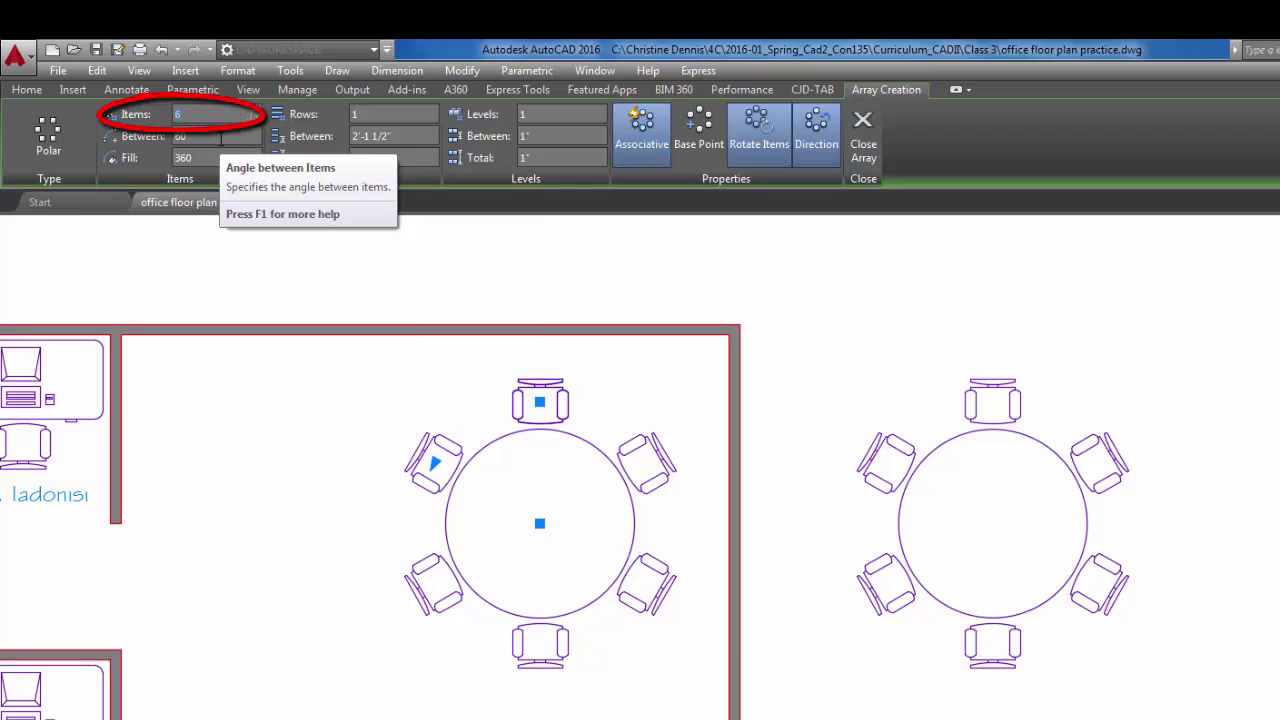
{"action": "type", "text": "8"}
{"action": "key", "text": "Return"}
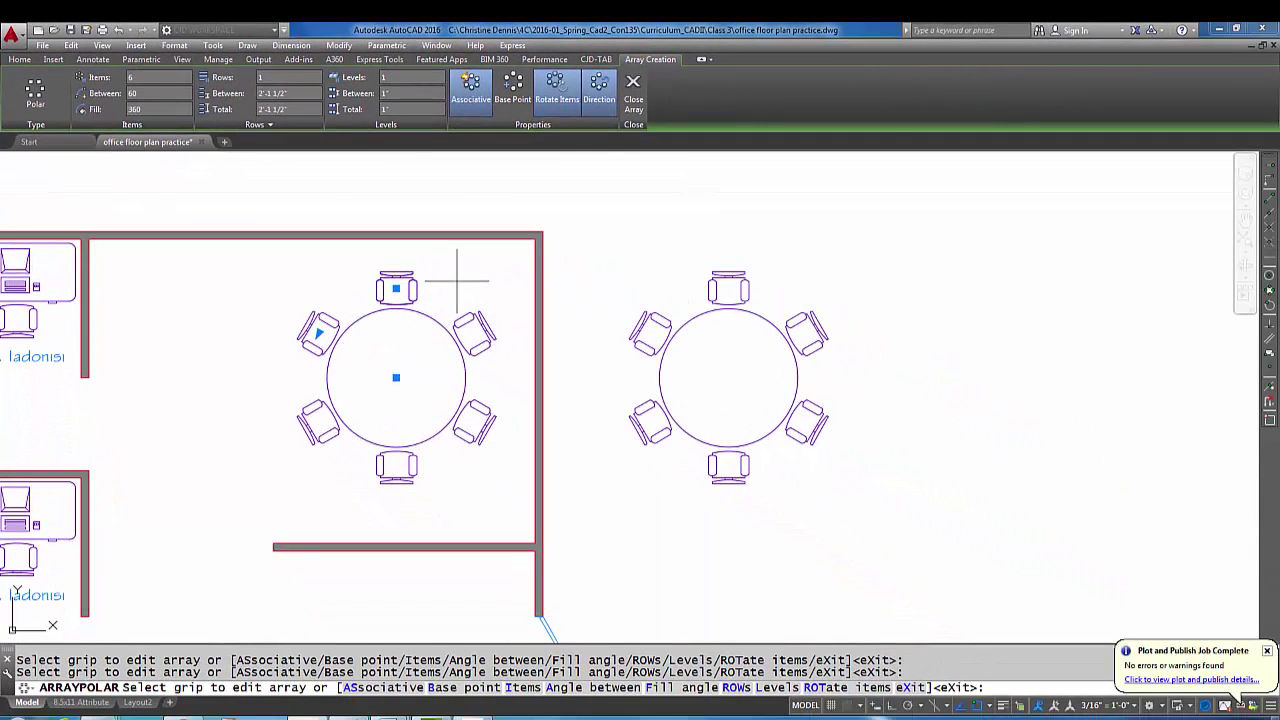
{"action": "key", "text": "Return"}
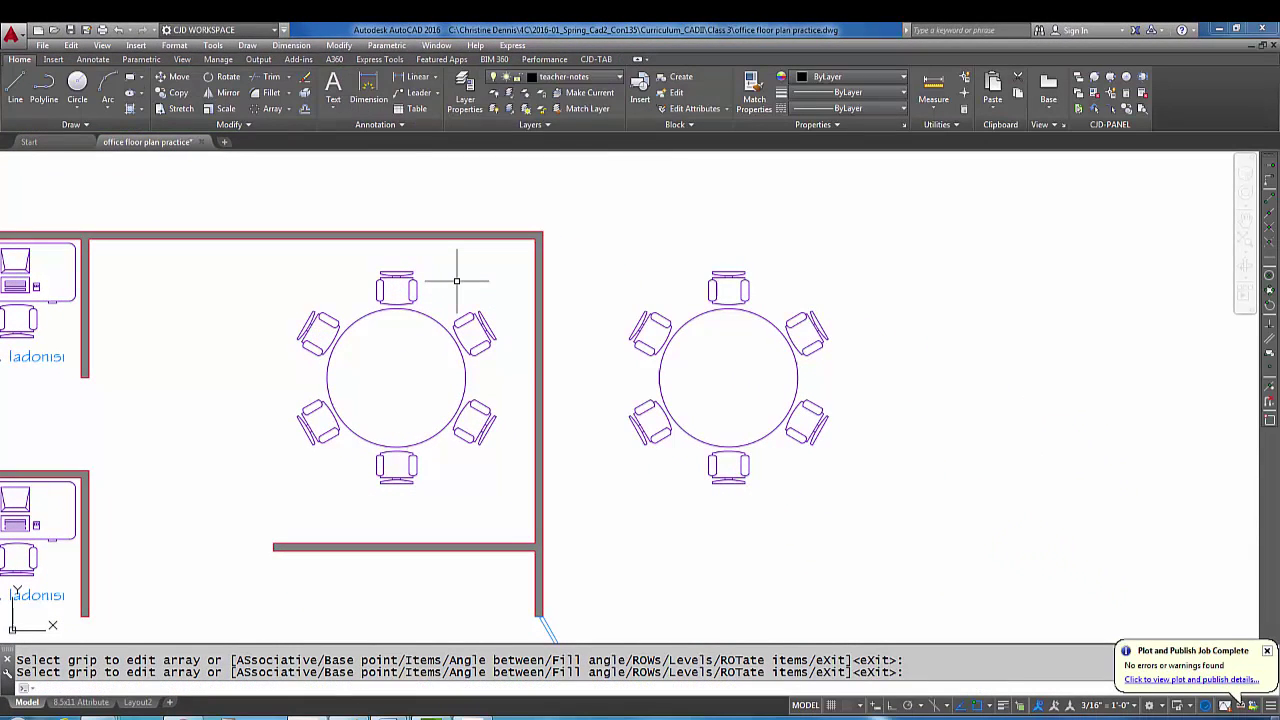
{"action": "middle_click_drag", "start_coordinate": [420, 391], "coordinate": [408, 357]}
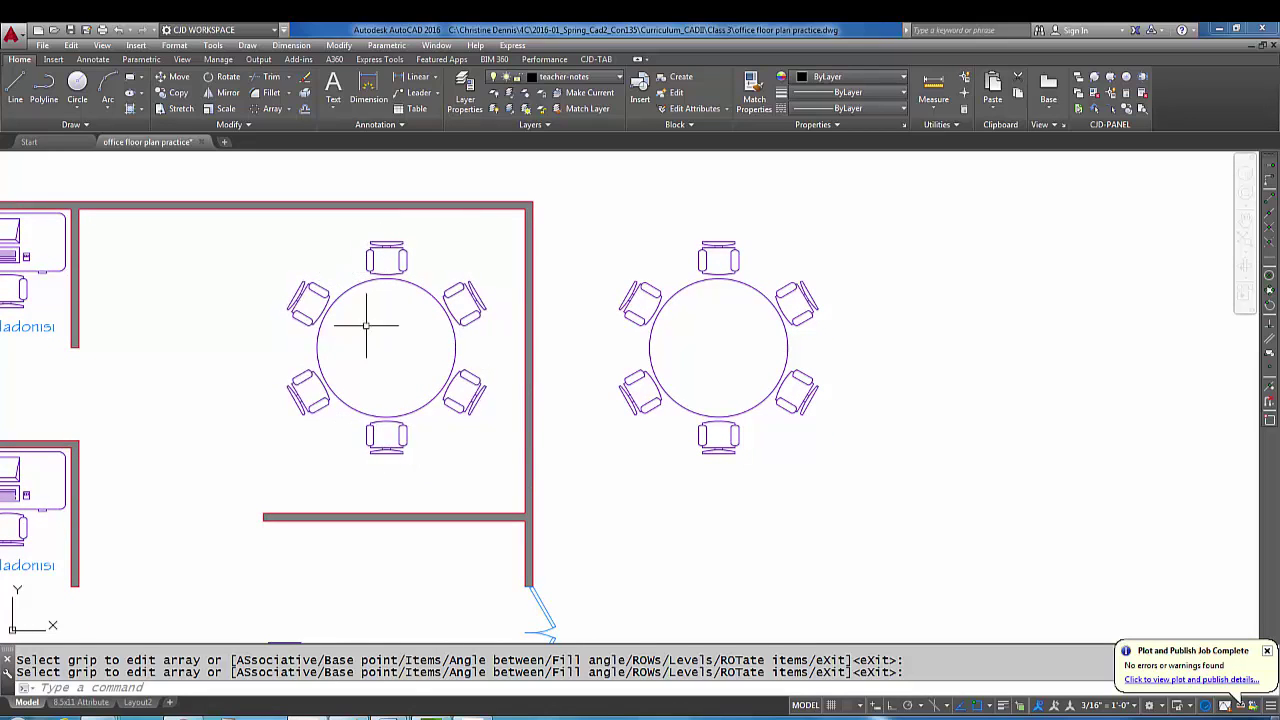
{"action": "left_click", "coordinate": [455, 284]}
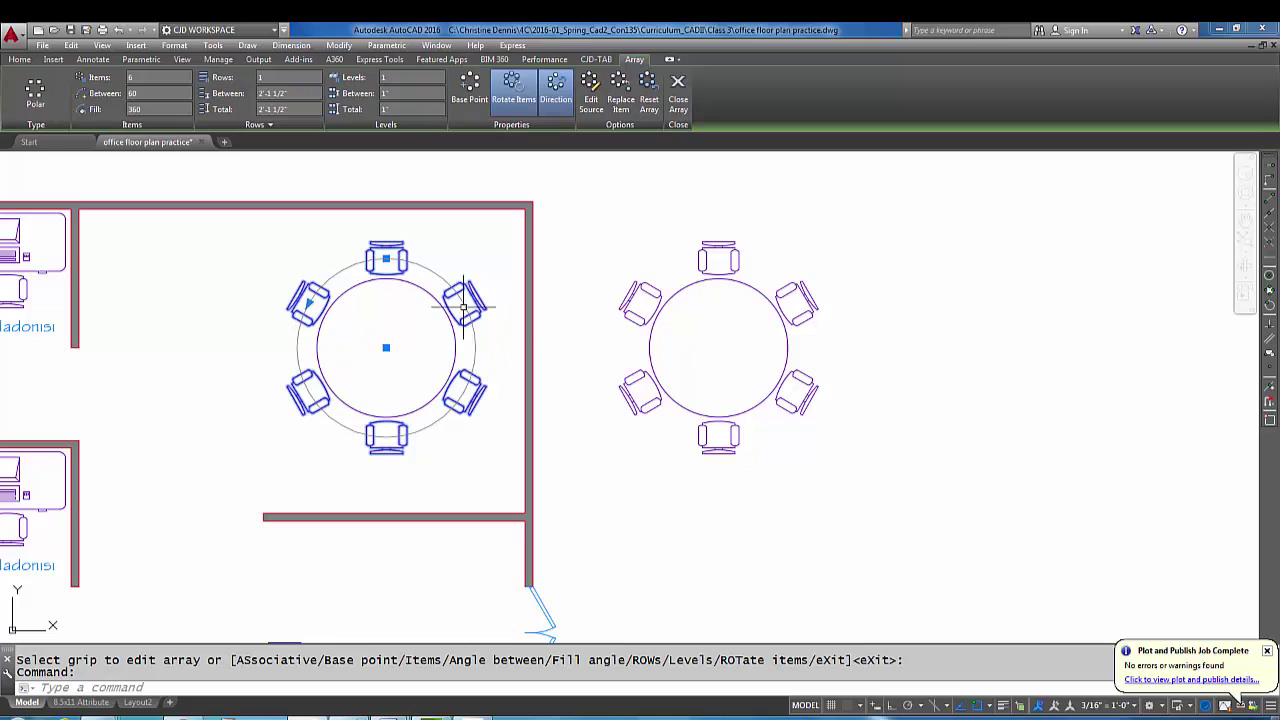
{"action": "key", "text": "Escape"}
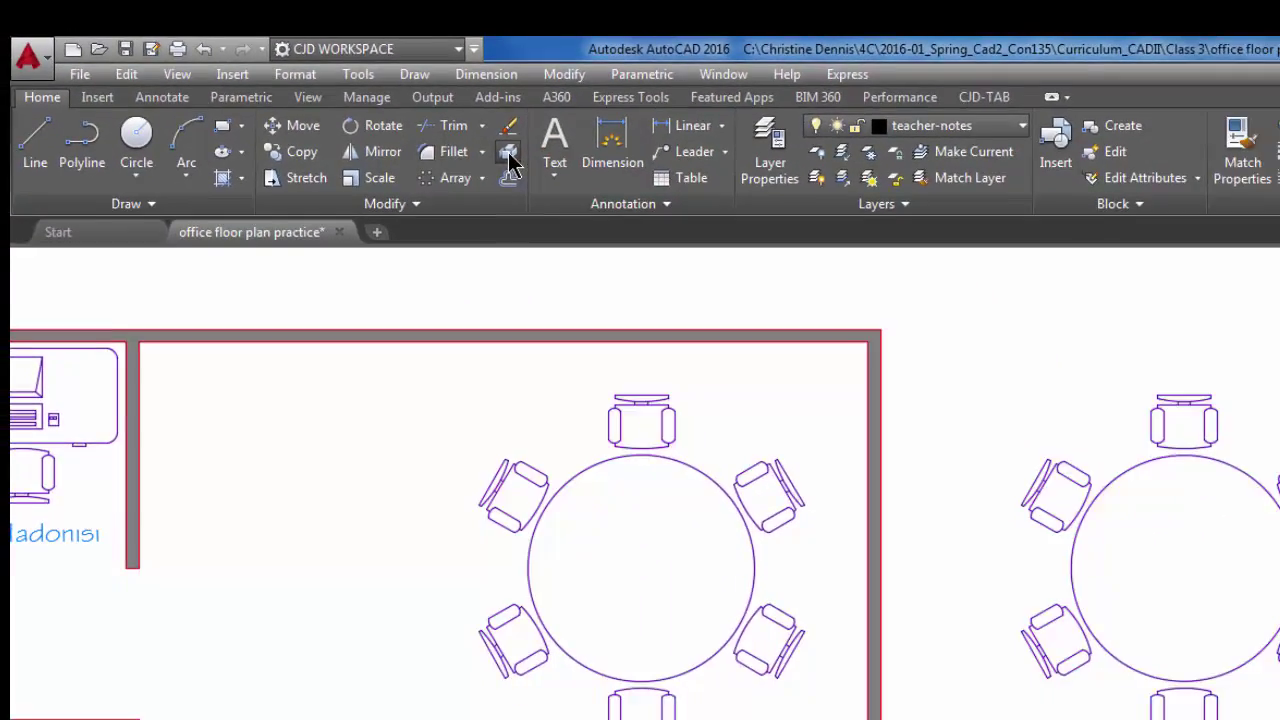
Explode the chair array around the conference table.
{"action": "left_click", "coordinate": [509, 156]}
{"action": "left_click", "coordinate": [629, 400]}
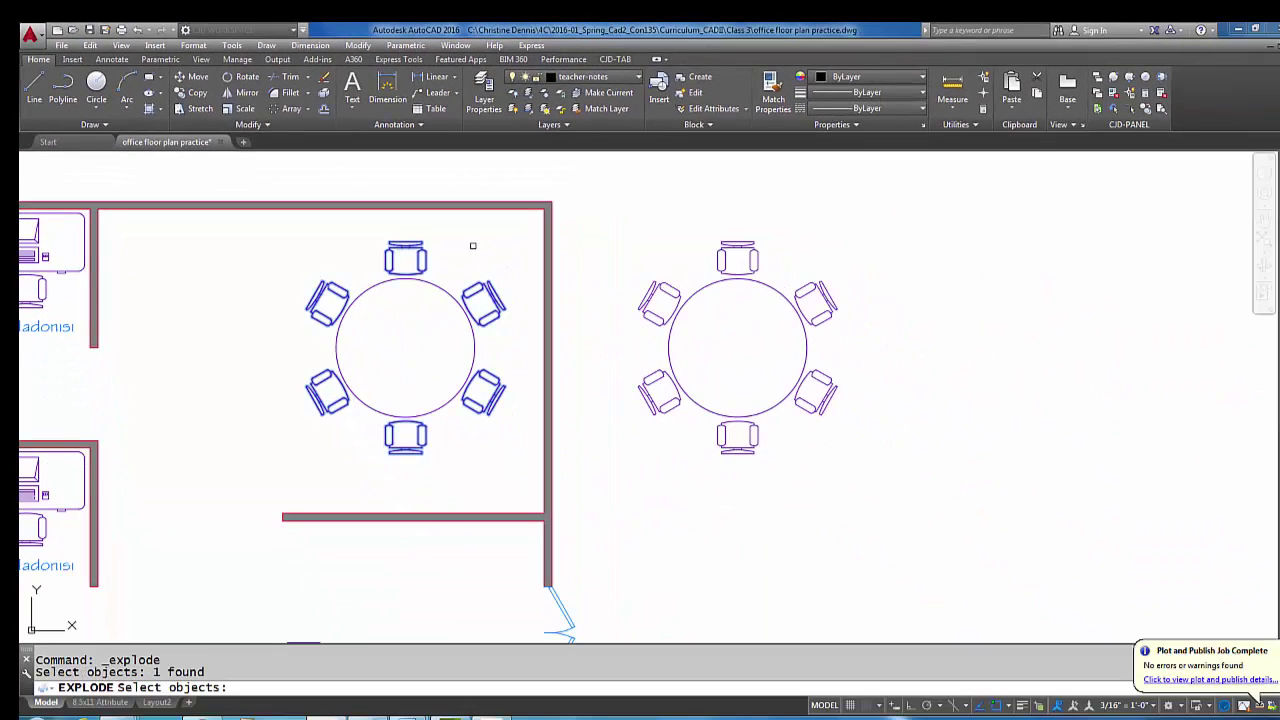
{"action": "key", "text": "Return"}
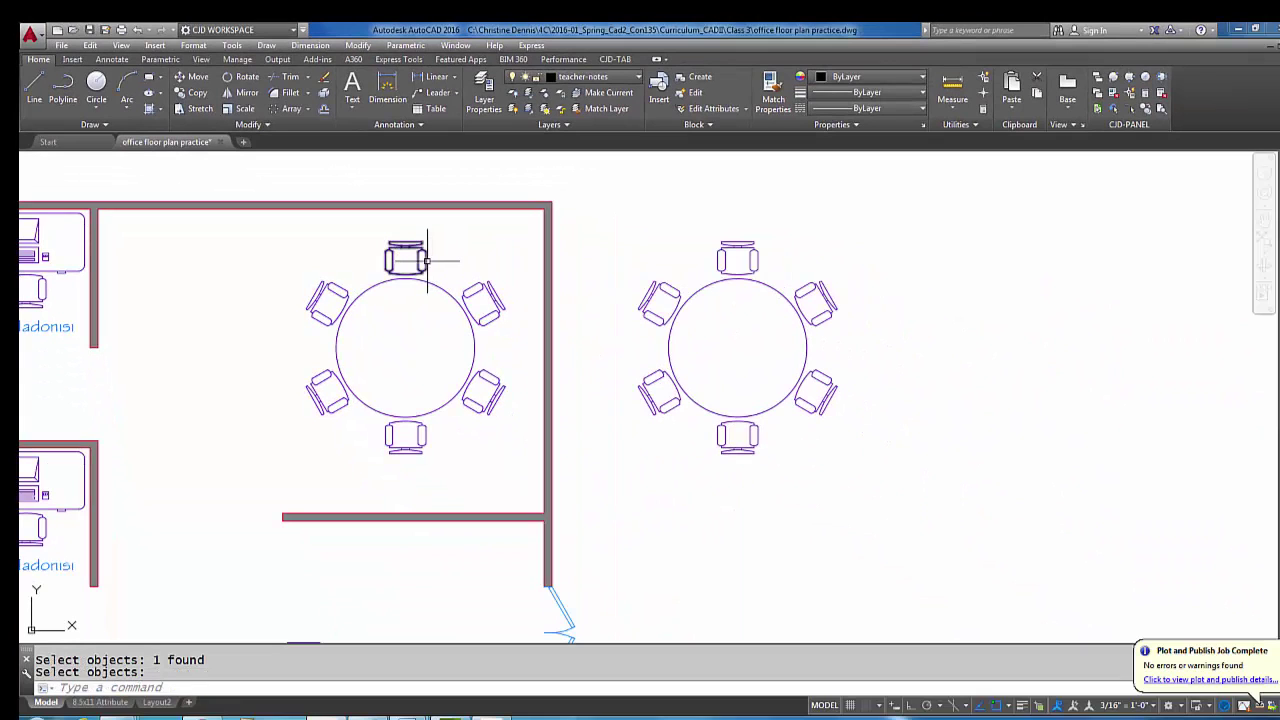
Select each of the six chairs in turn to confirm they are separate, then clear the selection.
{"action": "left_click", "coordinate": [408, 252]}
{"action": "left_click", "coordinate": [468, 288]}
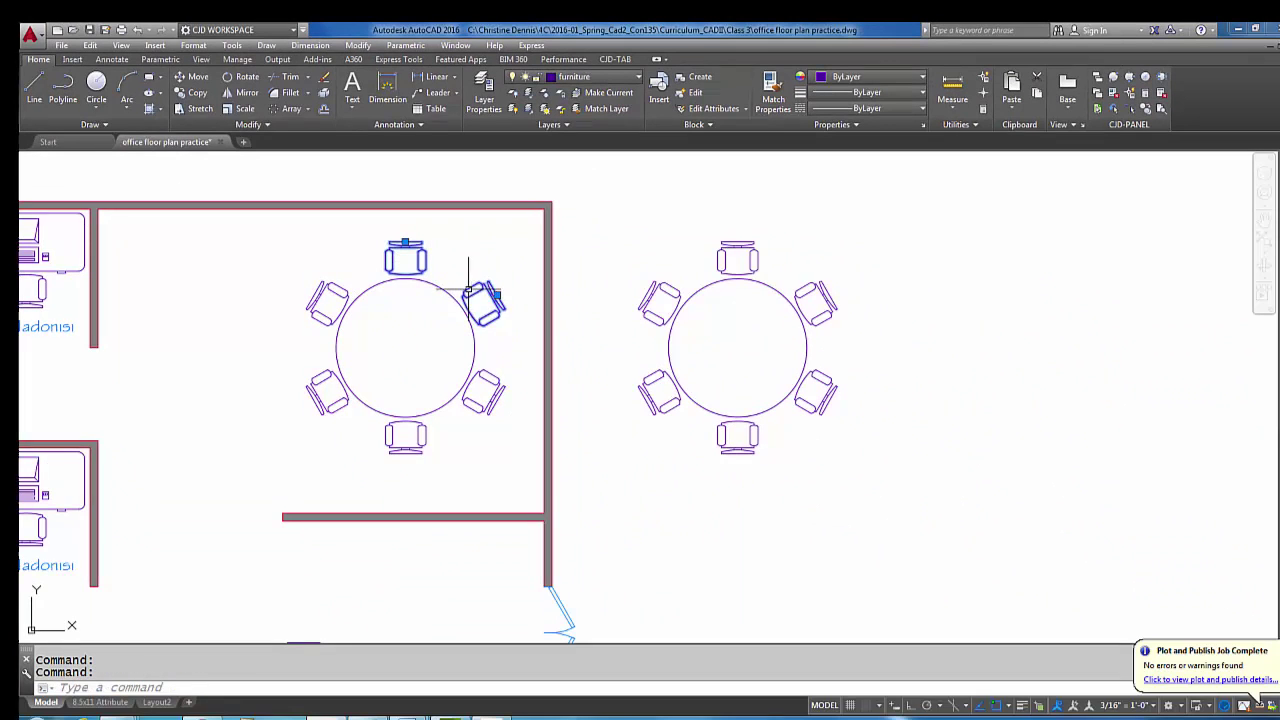
{"action": "left_click", "coordinate": [476, 384]}
{"action": "left_click", "coordinate": [420, 432]}
{"action": "left_click", "coordinate": [327, 392]}
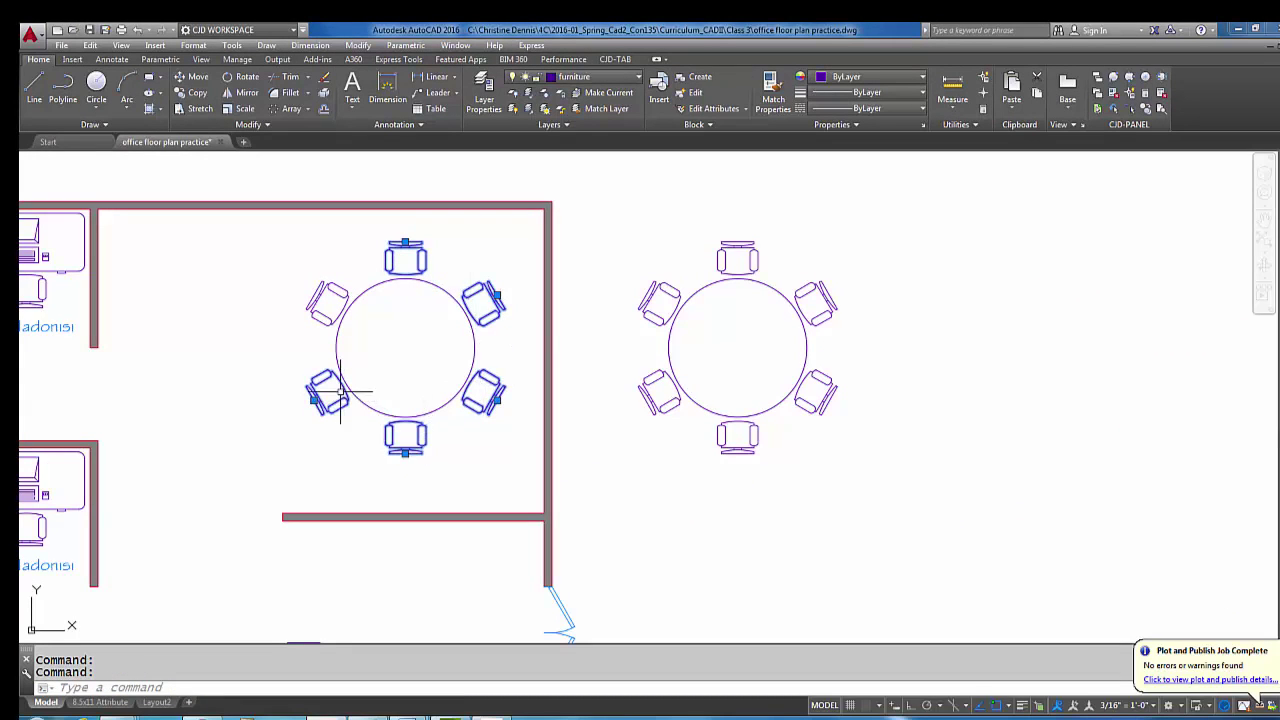
{"action": "left_click", "coordinate": [325, 300]}
{"action": "key", "text": "Escape"}
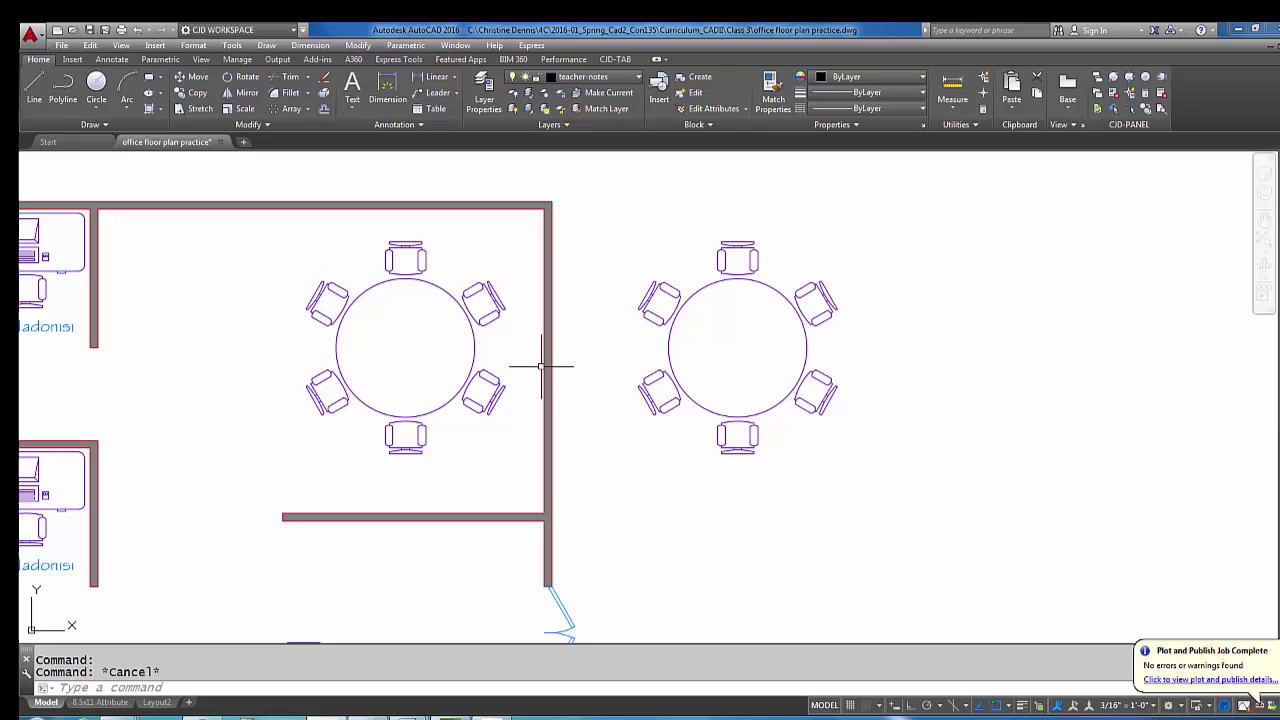